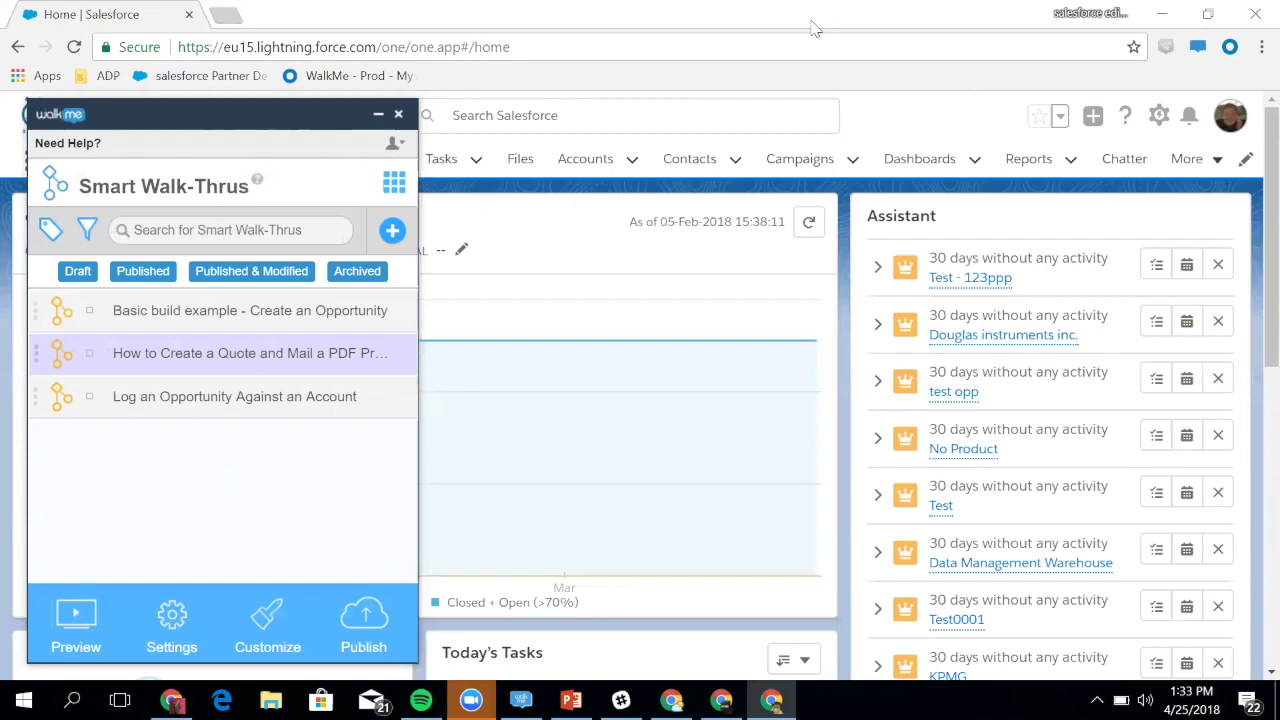
Step: Open the Select a WalkMe App chooser from the Smart Walk-Thrus panel
left_click(394, 186)
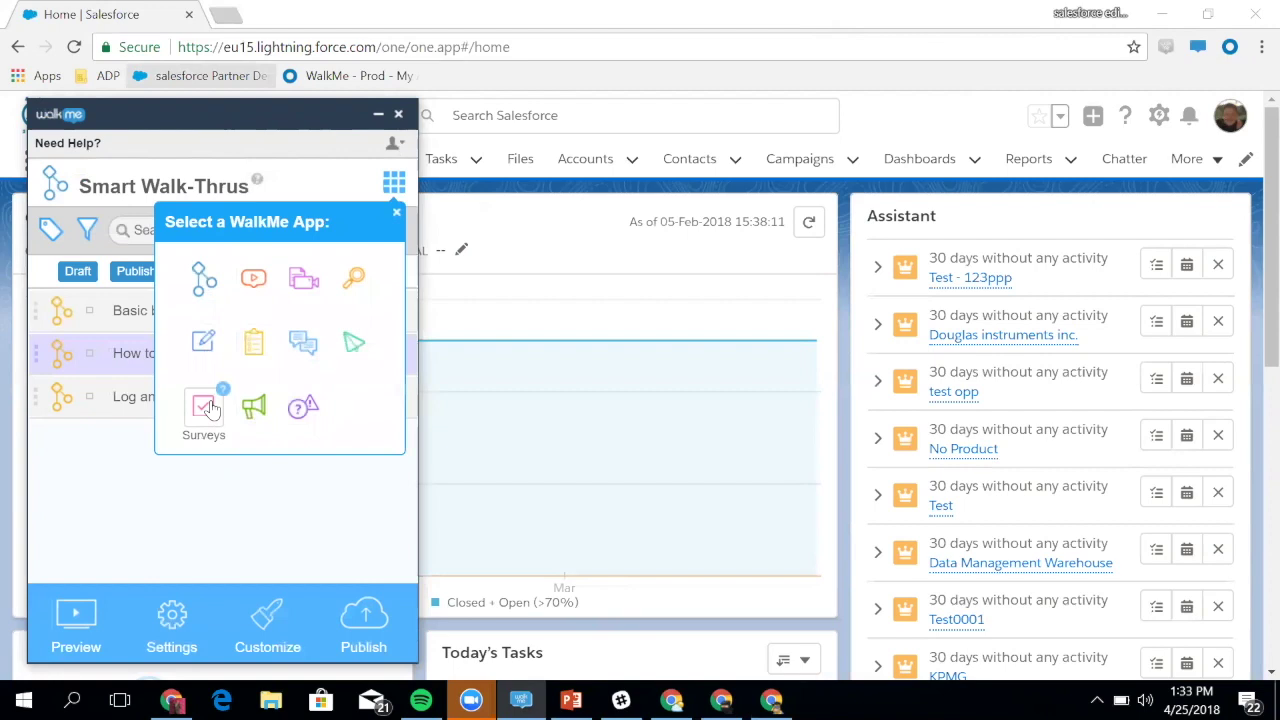
Step: Close the app chooser and review the walk-thru segments in Segments Management
left_click(397, 217)
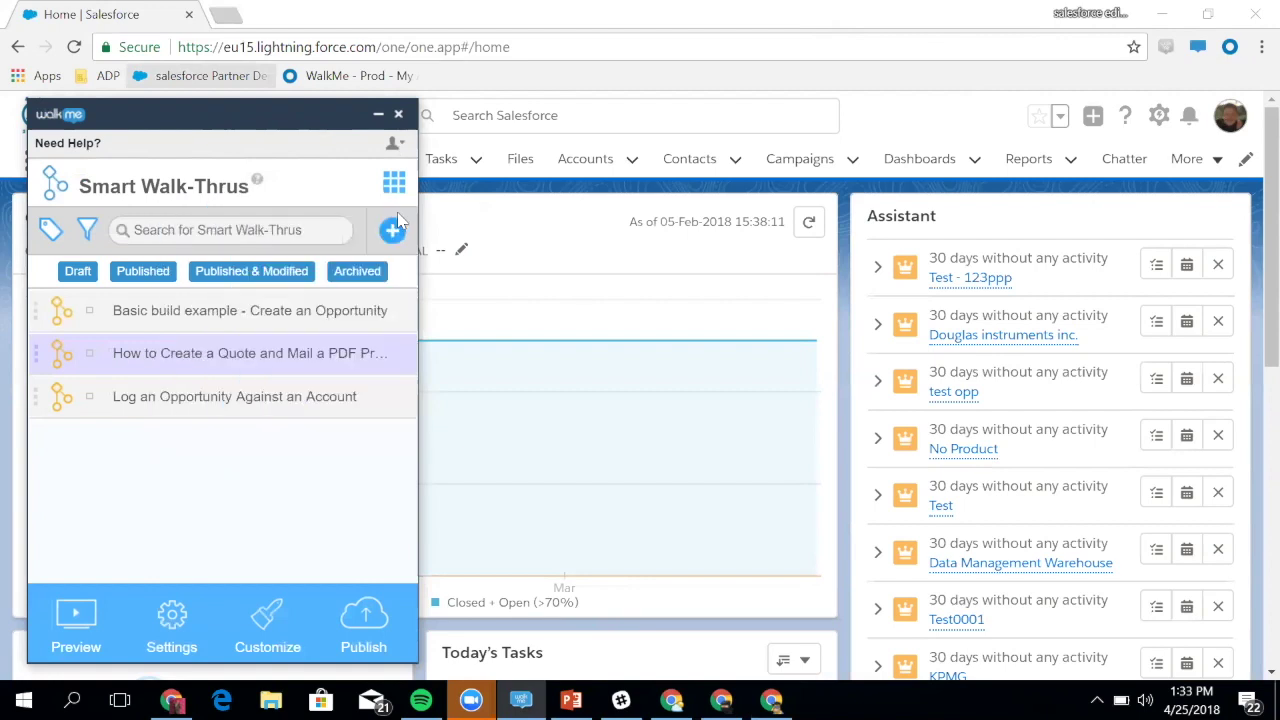
left_click(48, 230)
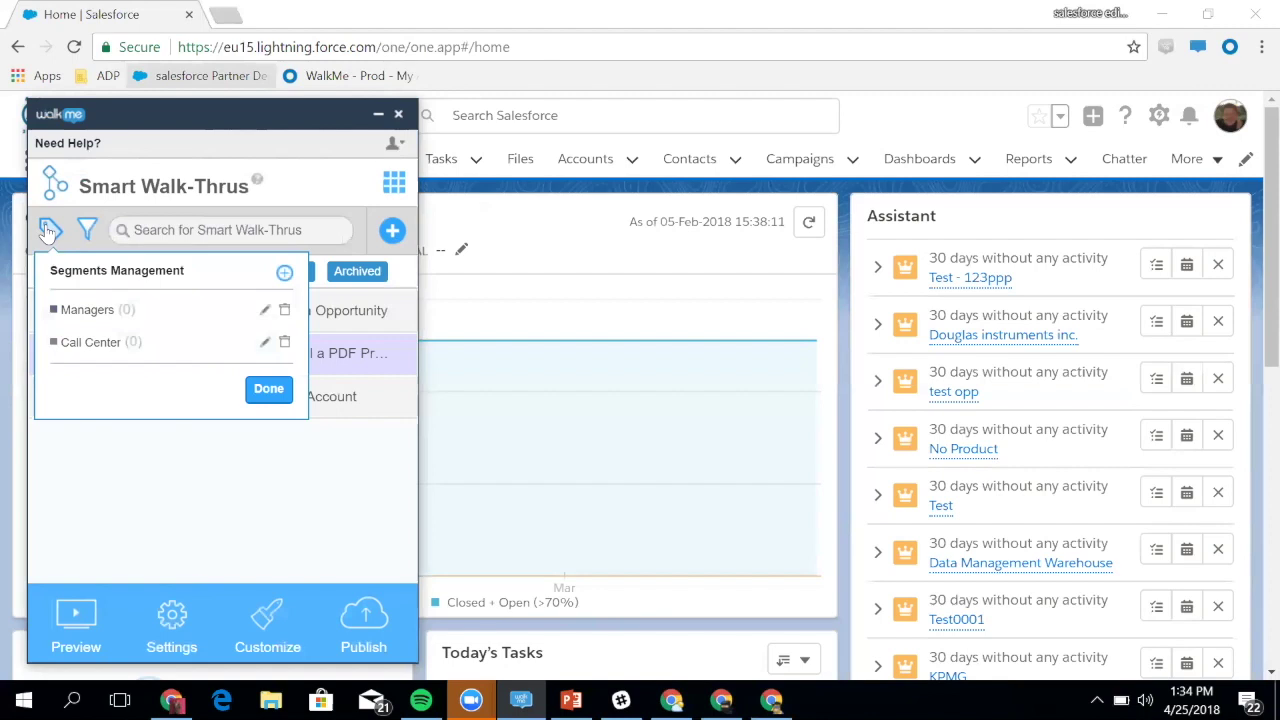
left_click(266, 392)
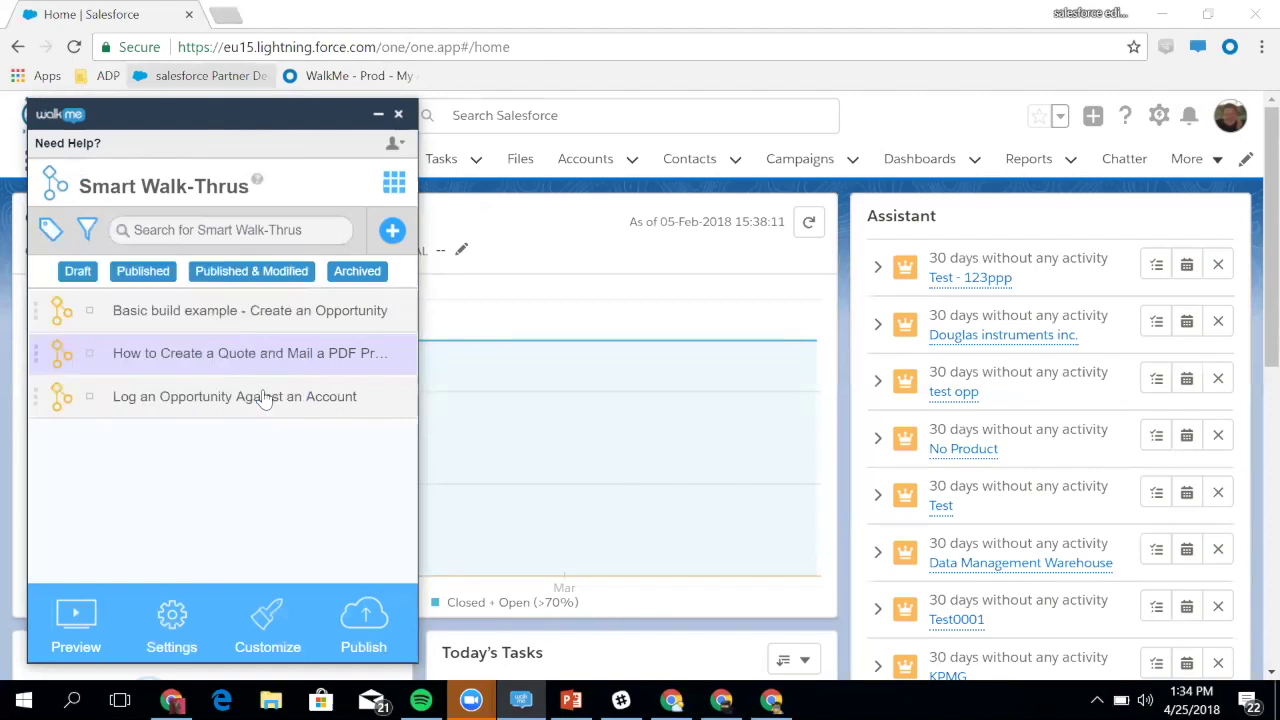
Step: Create a new Smart Walk-Thru named 'Create a contact'
left_click(392, 231)
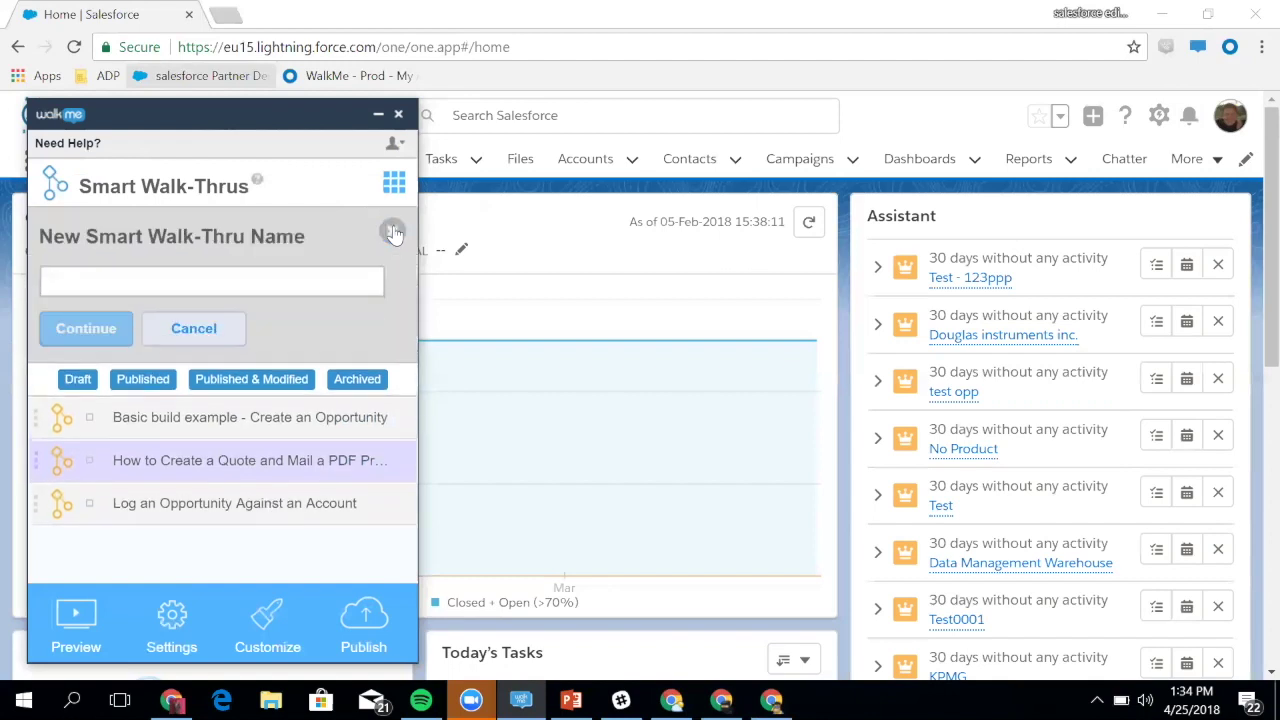
type("Create ")
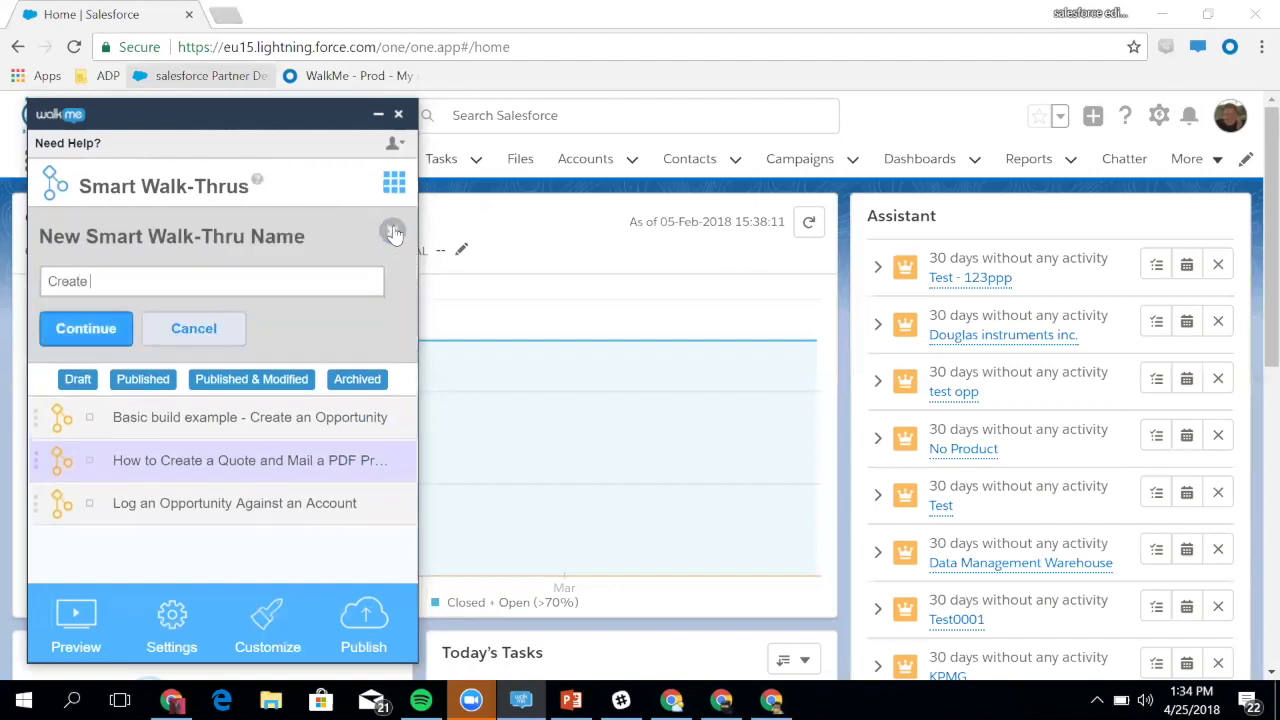
type("a contact")
left_click(98, 330)
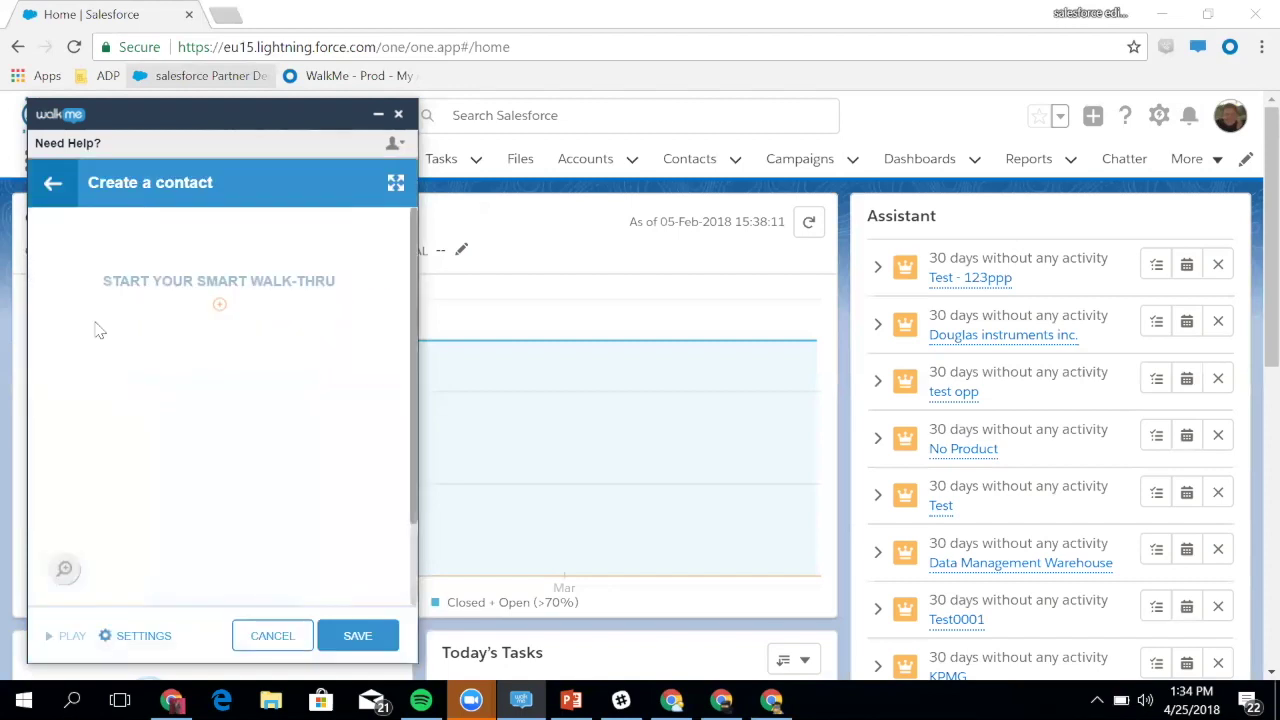
Step: Add the first step and start selecting its element on the Salesforce page
left_click(219, 304)
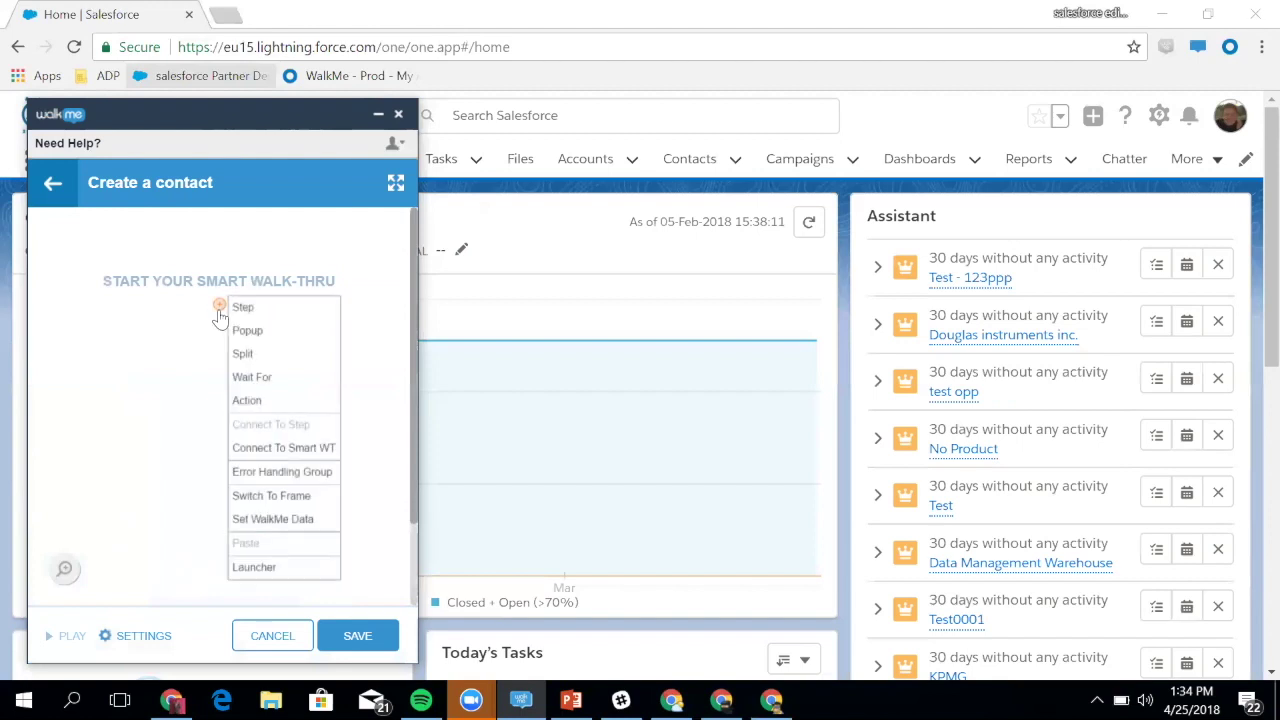
left_click(243, 307)
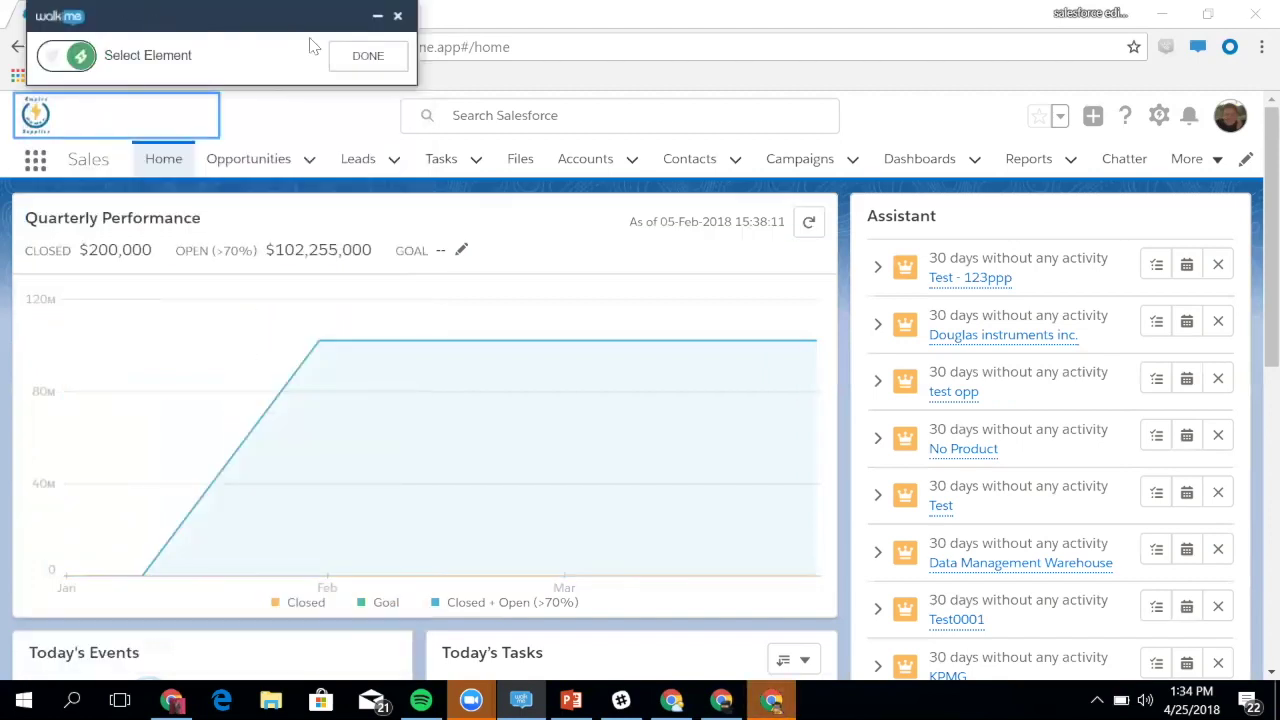
left_click(348, 62)
left_click(219, 304)
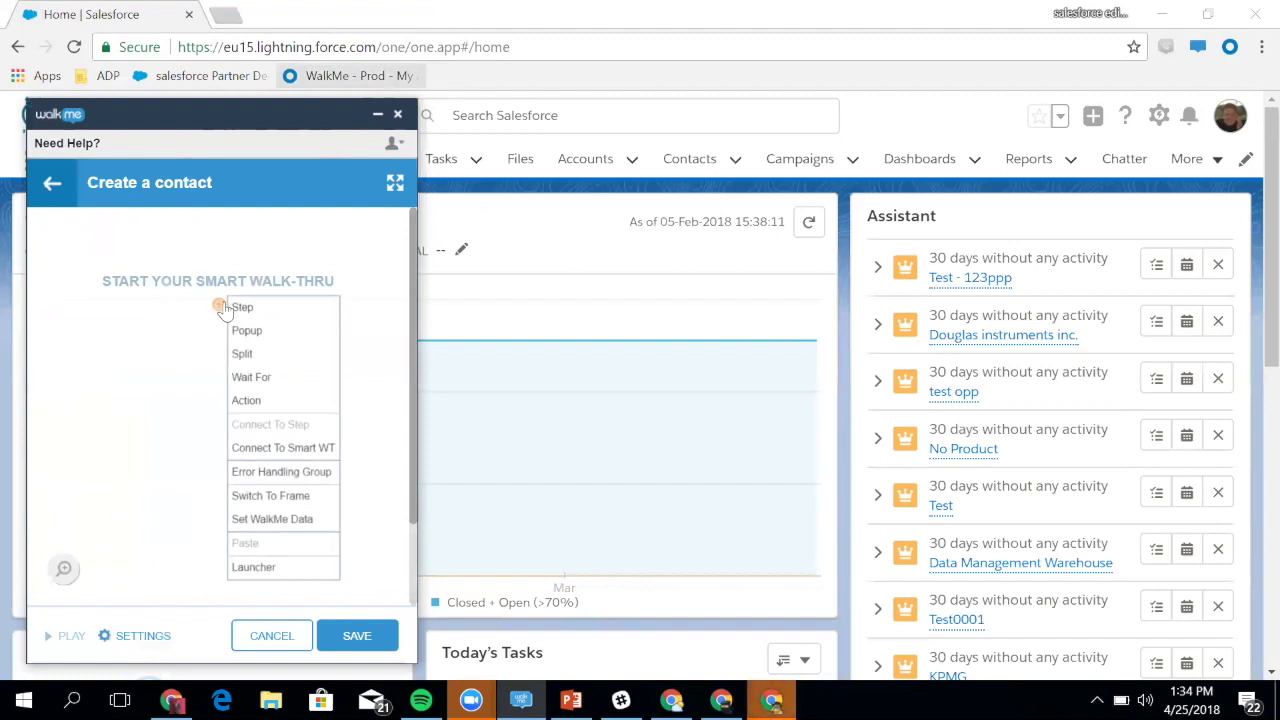
left_click(238, 309)
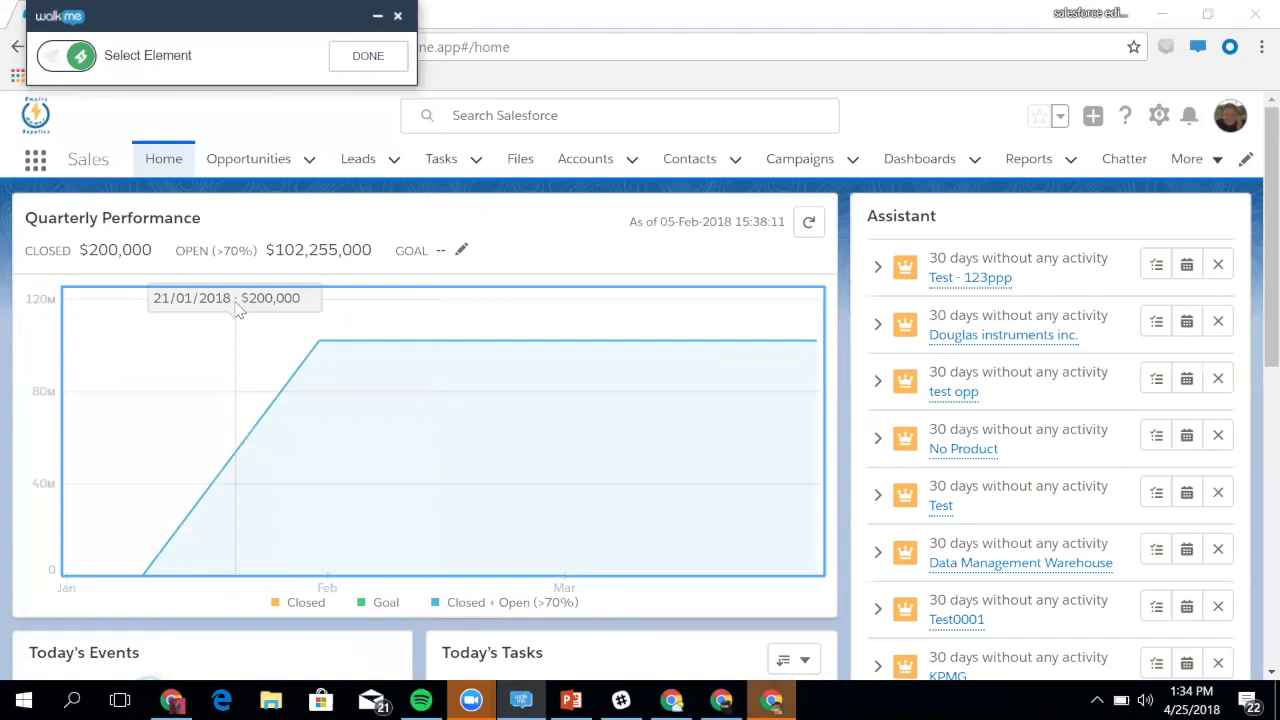
key("ctrl")
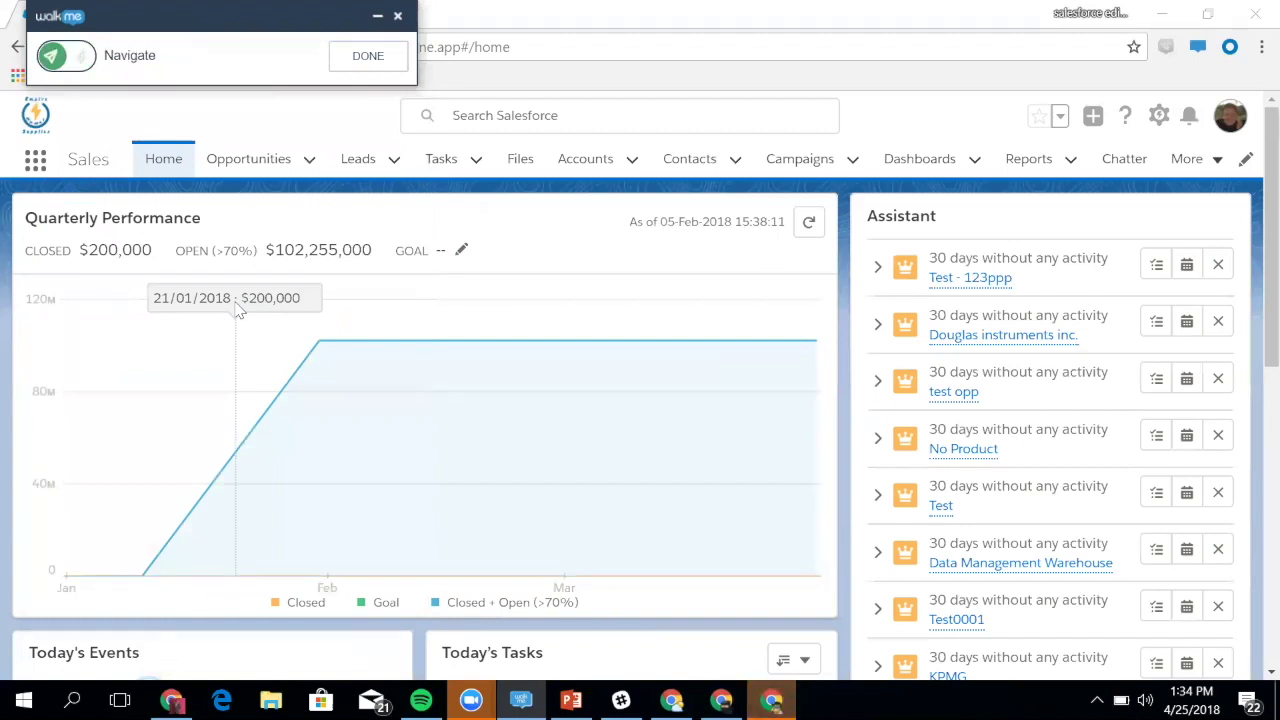
key("ctrl")
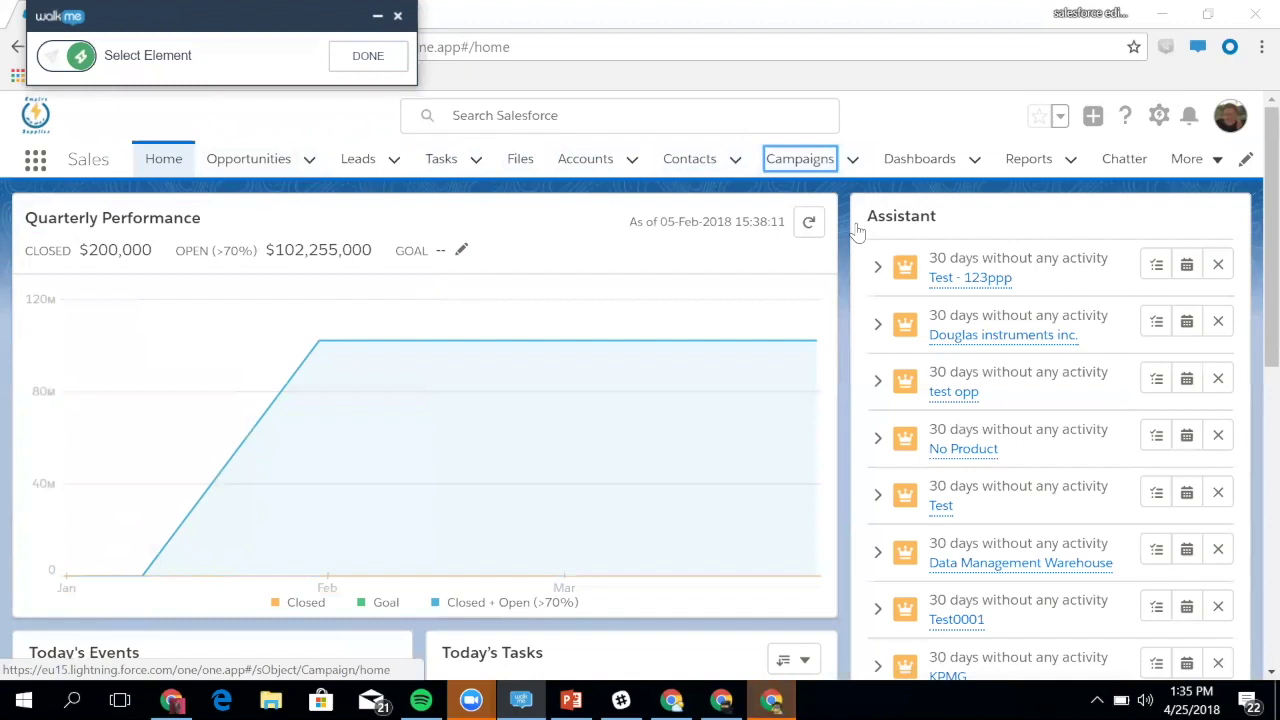
Step: Anchor the 'Click Contacts' step on the Contacts tab, continuing on click, and save it
left_click(687, 167)
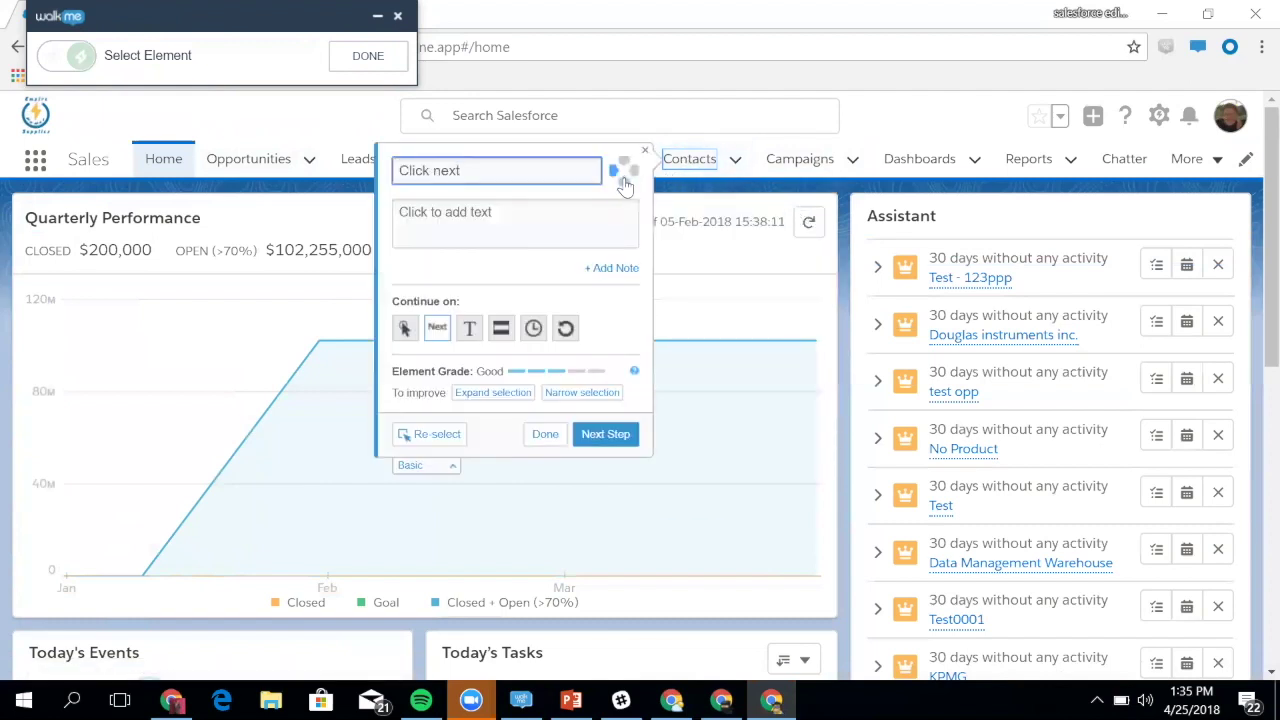
left_click(589, 366)
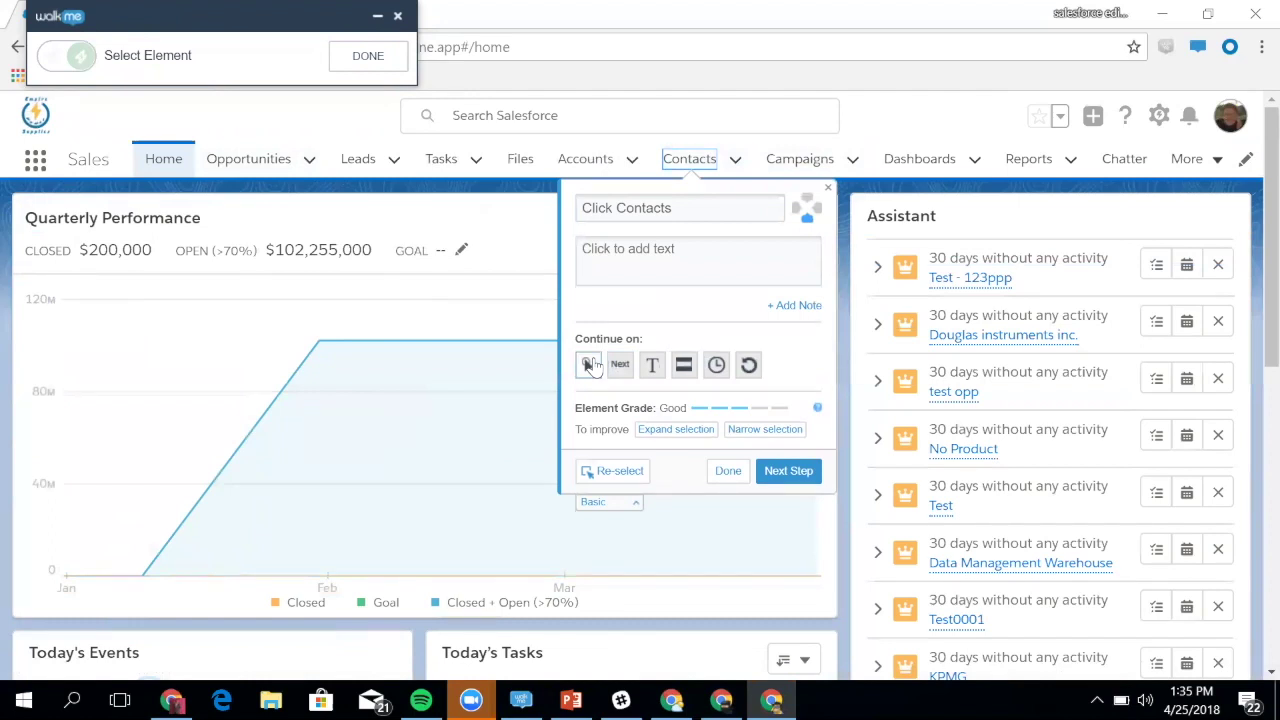
left_click(788, 472)
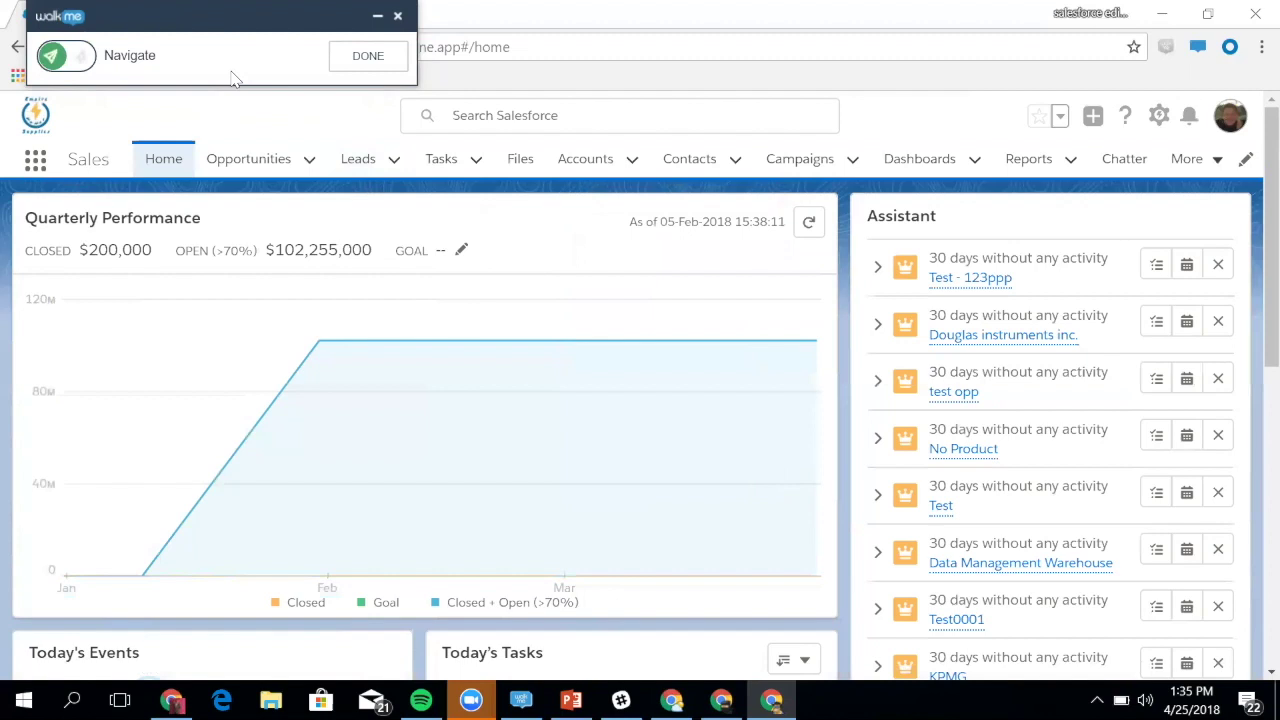
Step: Capture the 'Click next' step on the New button of the Contacts page
left_click(689, 162)
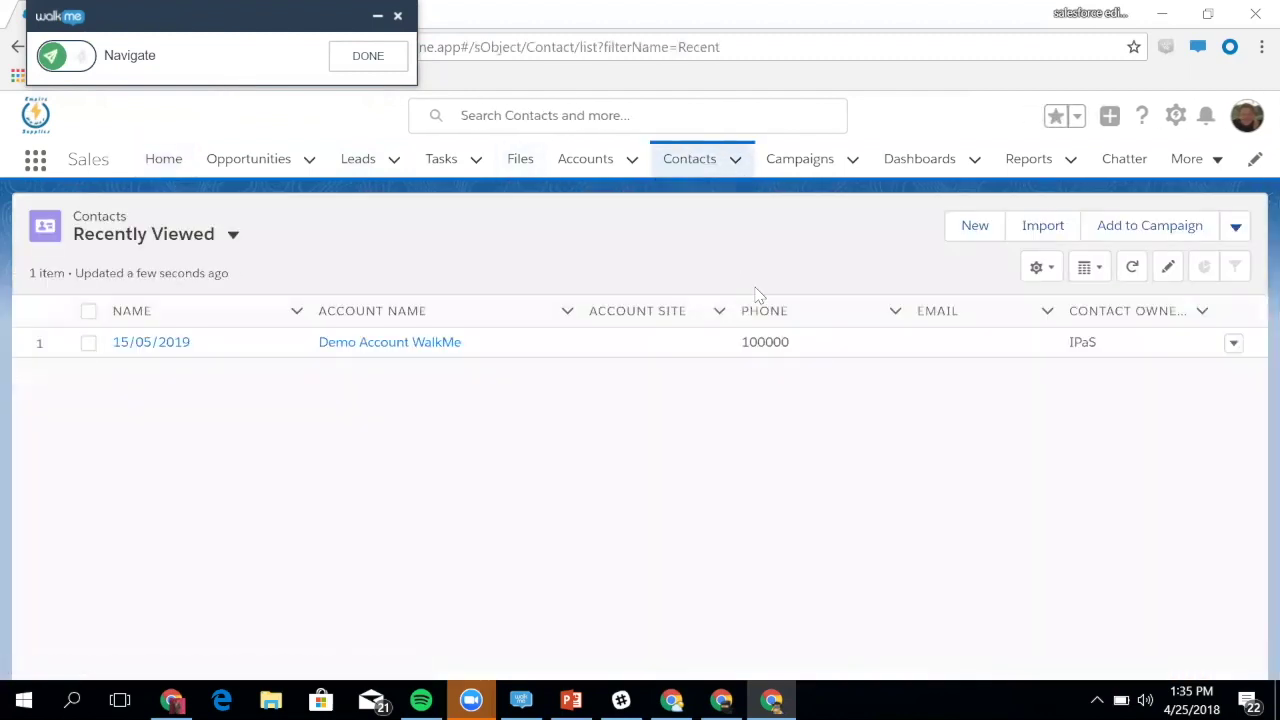
left_click(975, 226)
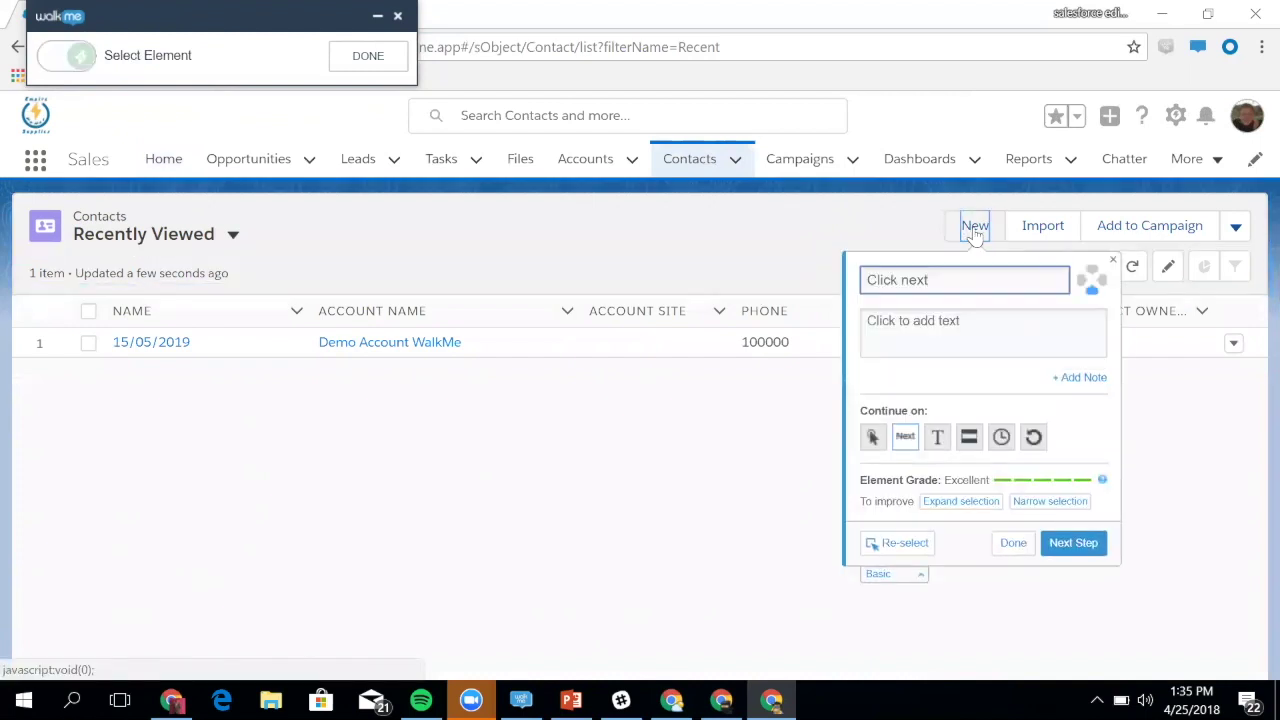
left_click(1014, 546)
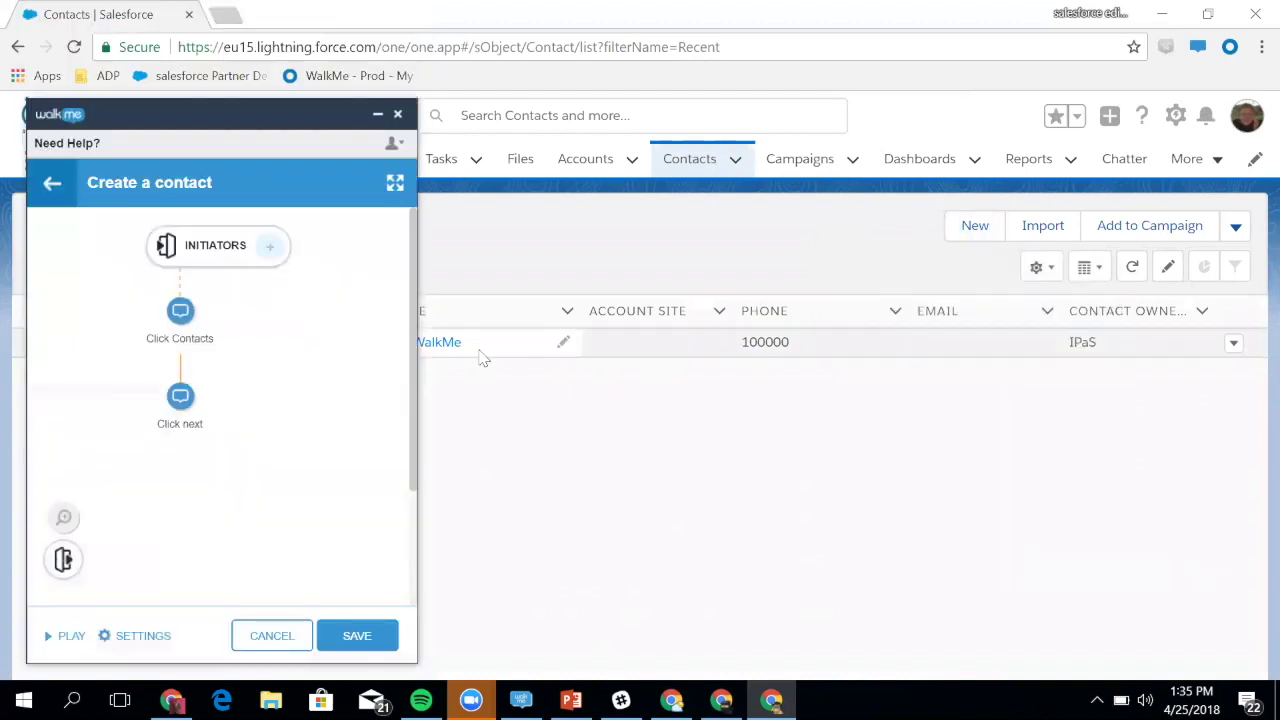
left_click_drag(263, 118, 696, 60)
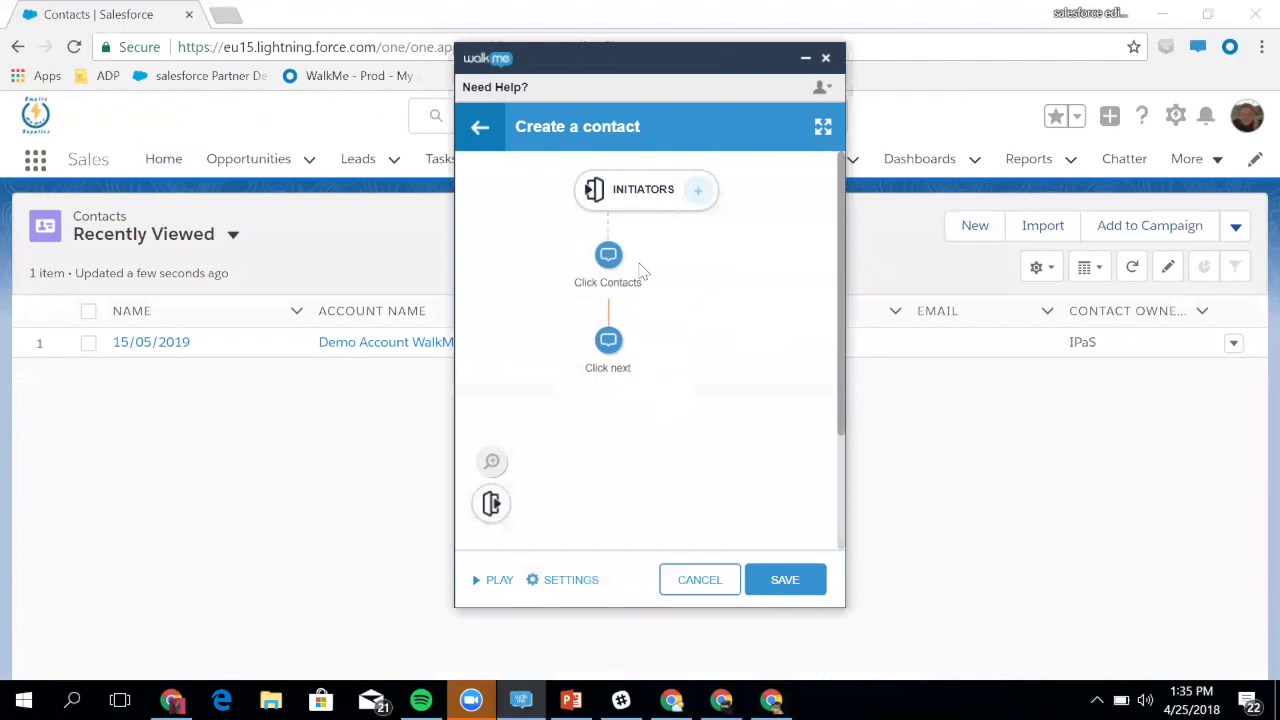
left_click(610, 316)
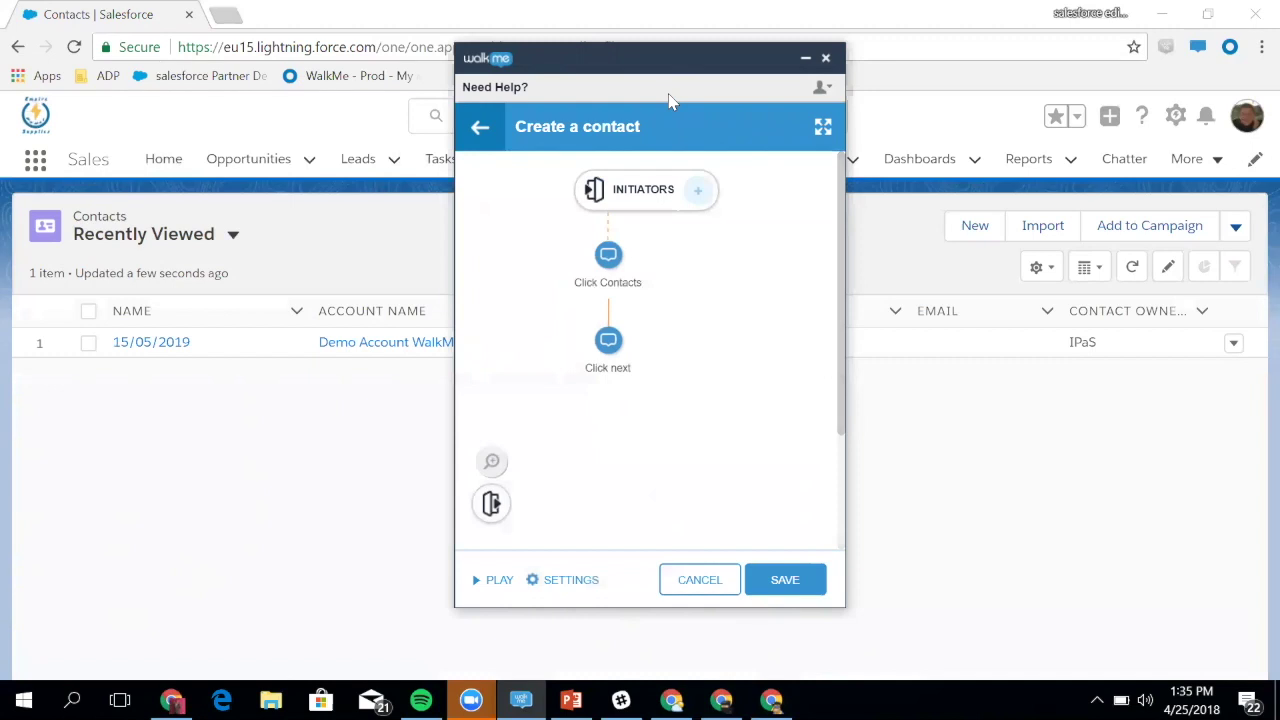
left_click_drag(676, 65, 255, 108)
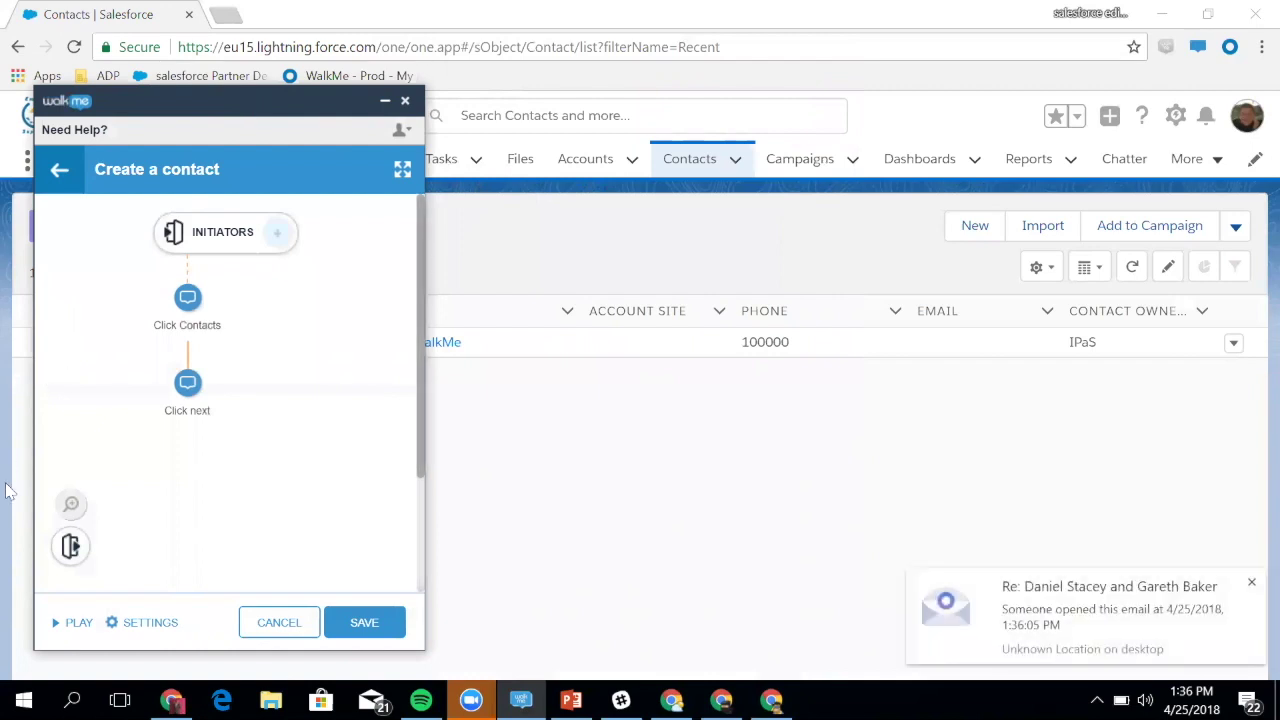
Step: Preview 'Create a contact', clicking Contacts at step one and finishing at the 'Click next' balloon
left_click(70, 624)
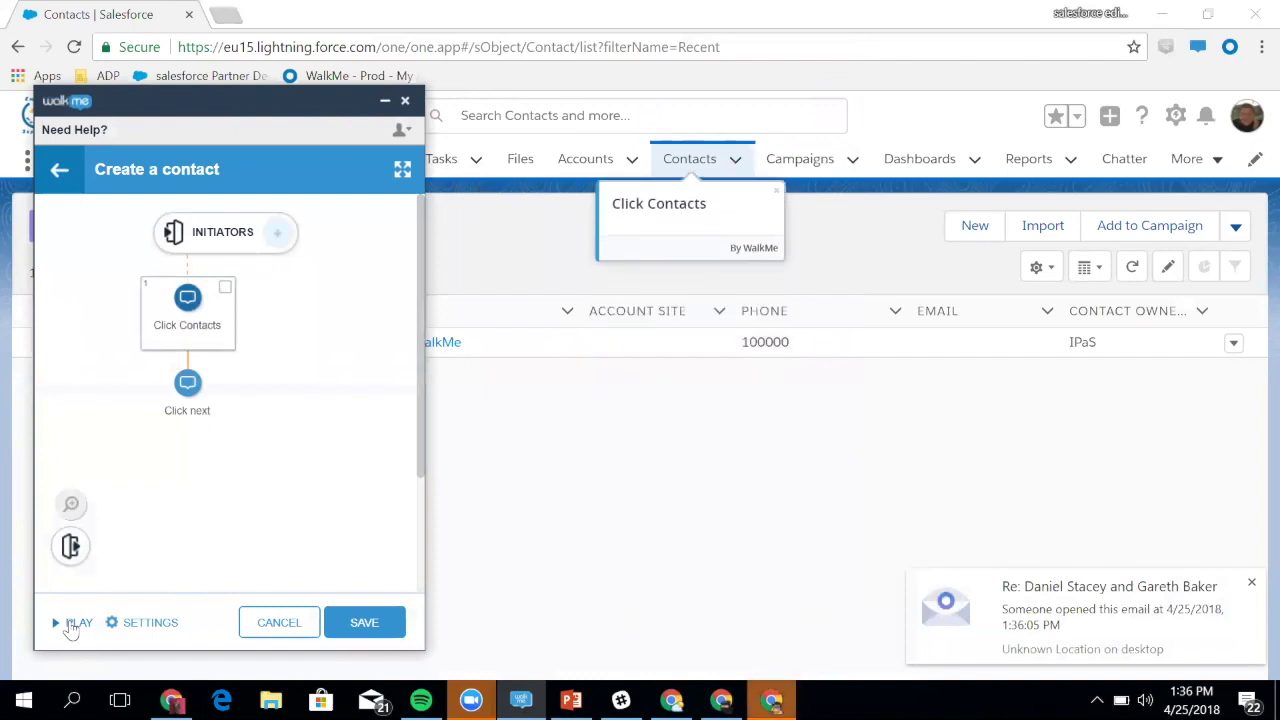
left_click(188, 354)
left_click(277, 287)
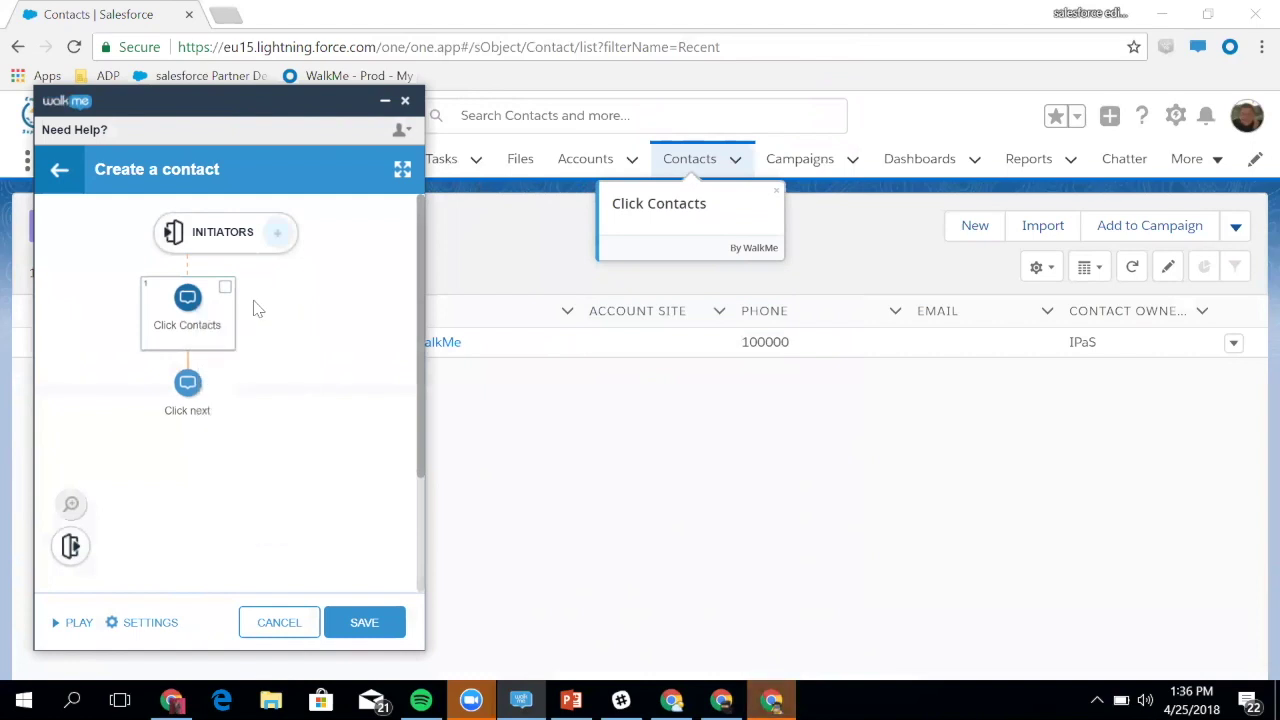
left_click(694, 163)
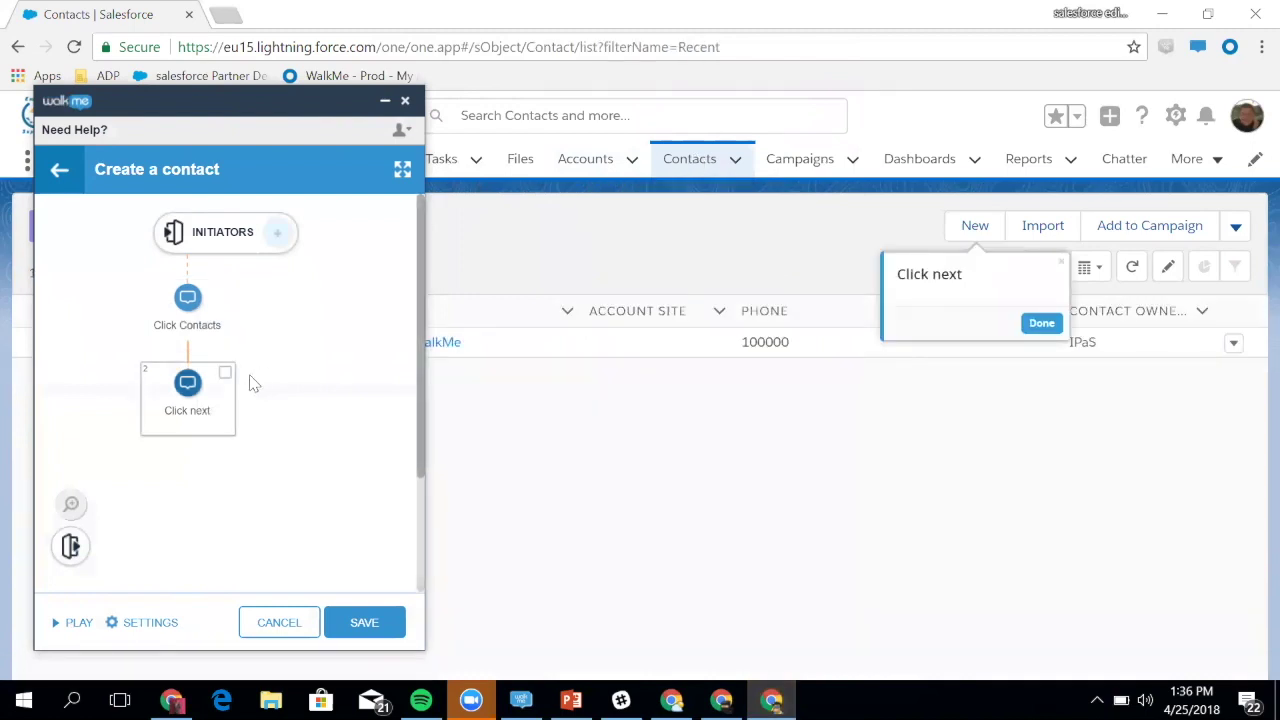
left_click(1041, 323)
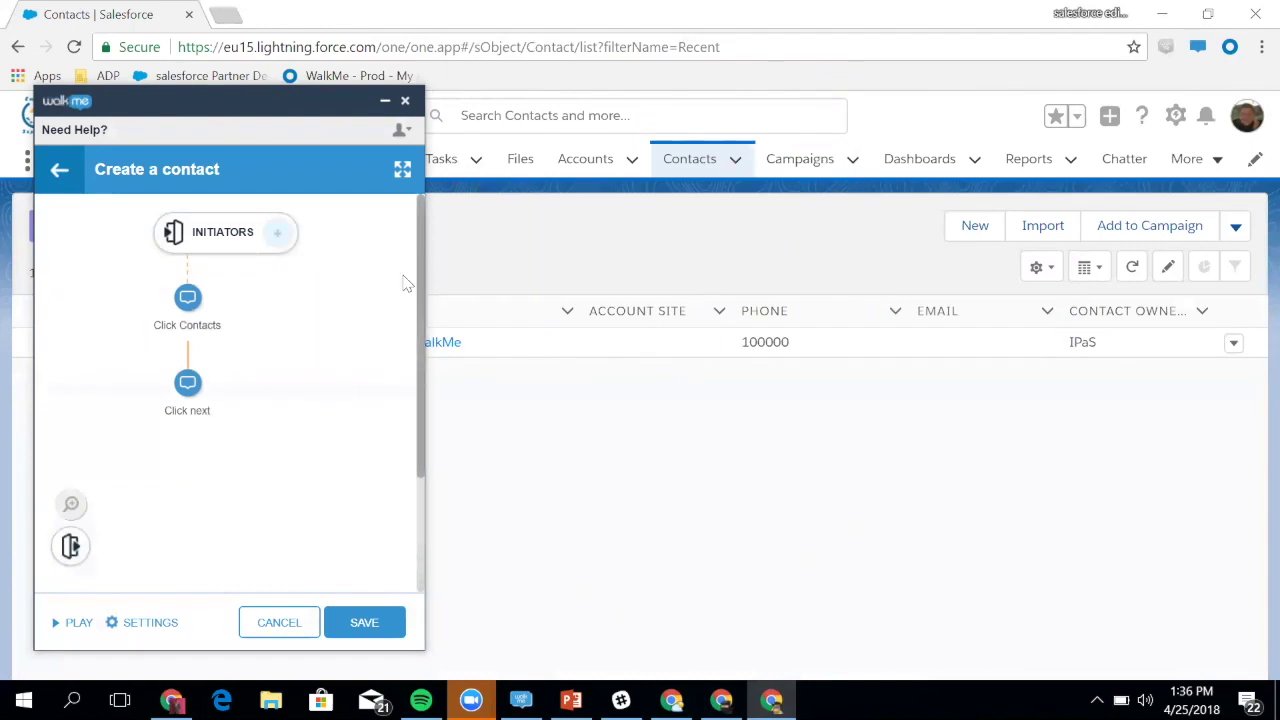
Step: Discard the unsaved walk-thru and open 'How to Create a Quote and Mail a PDF Proposition'
left_click(60, 175)
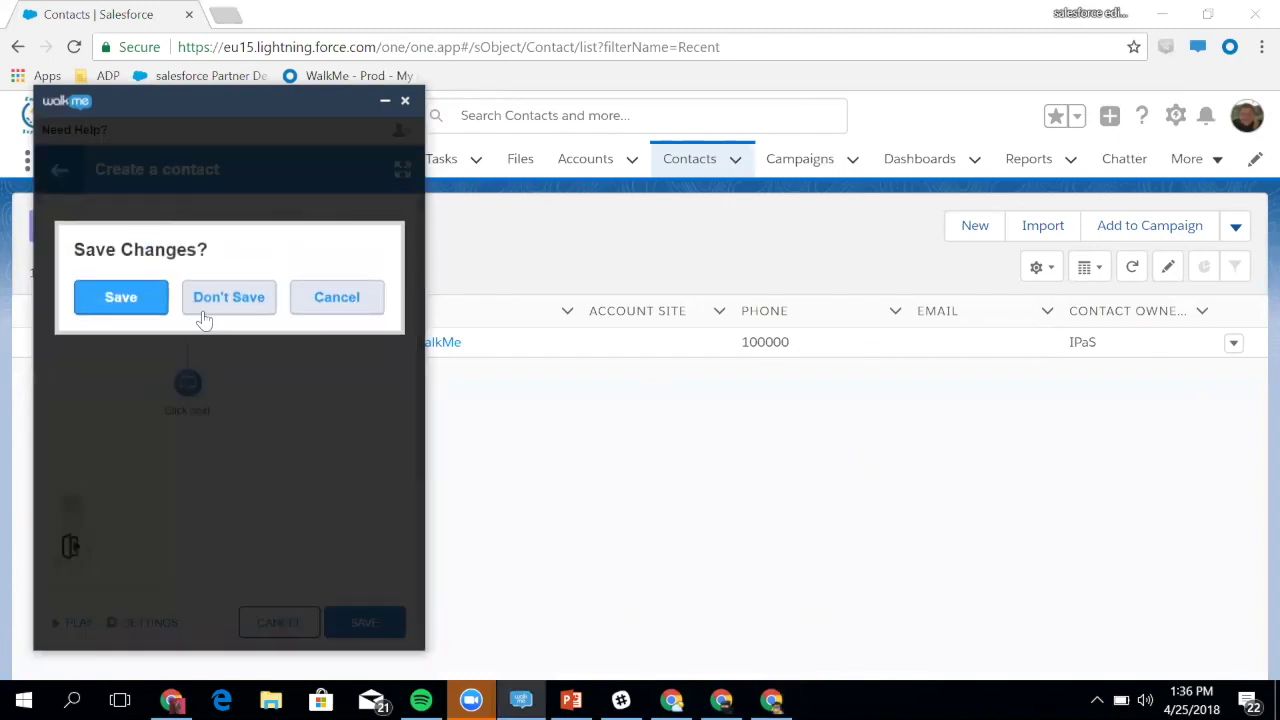
left_click(240, 299)
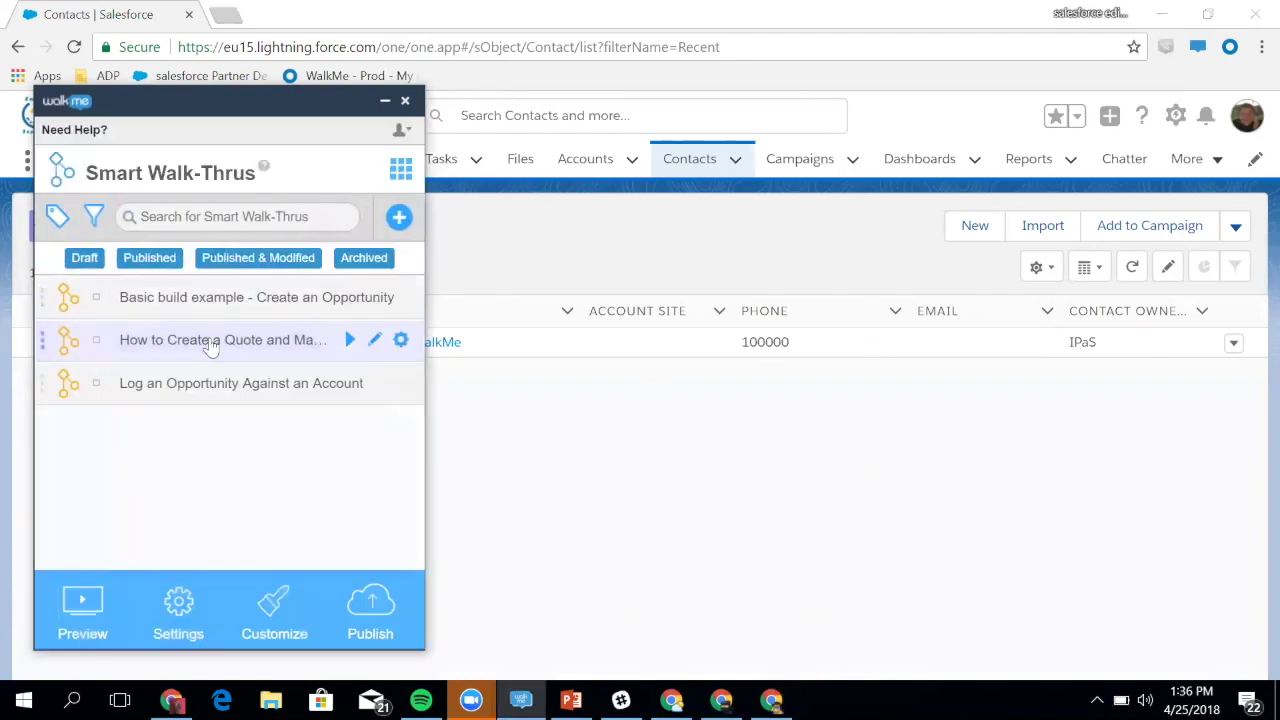
left_click(212, 341)
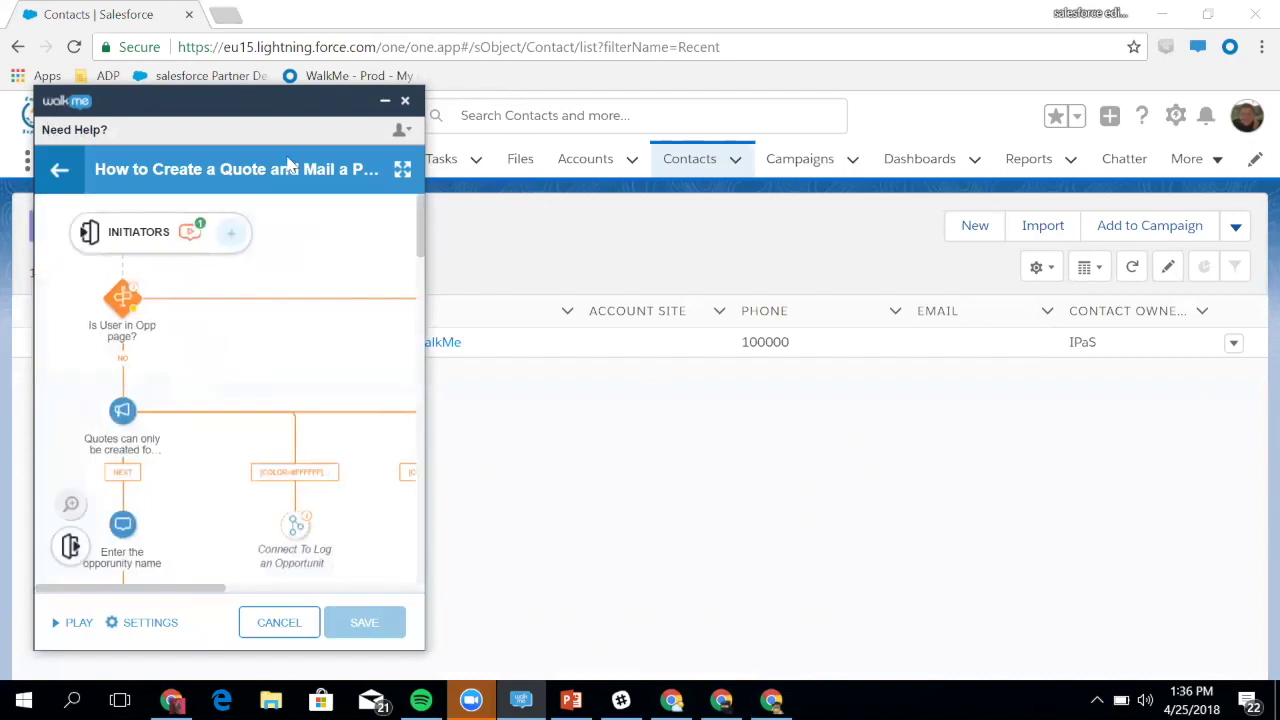
Step: Enlarge the editor to inspect the quote flow's branches, then return to the Smart Walk-Thrus list
left_click(402, 170)
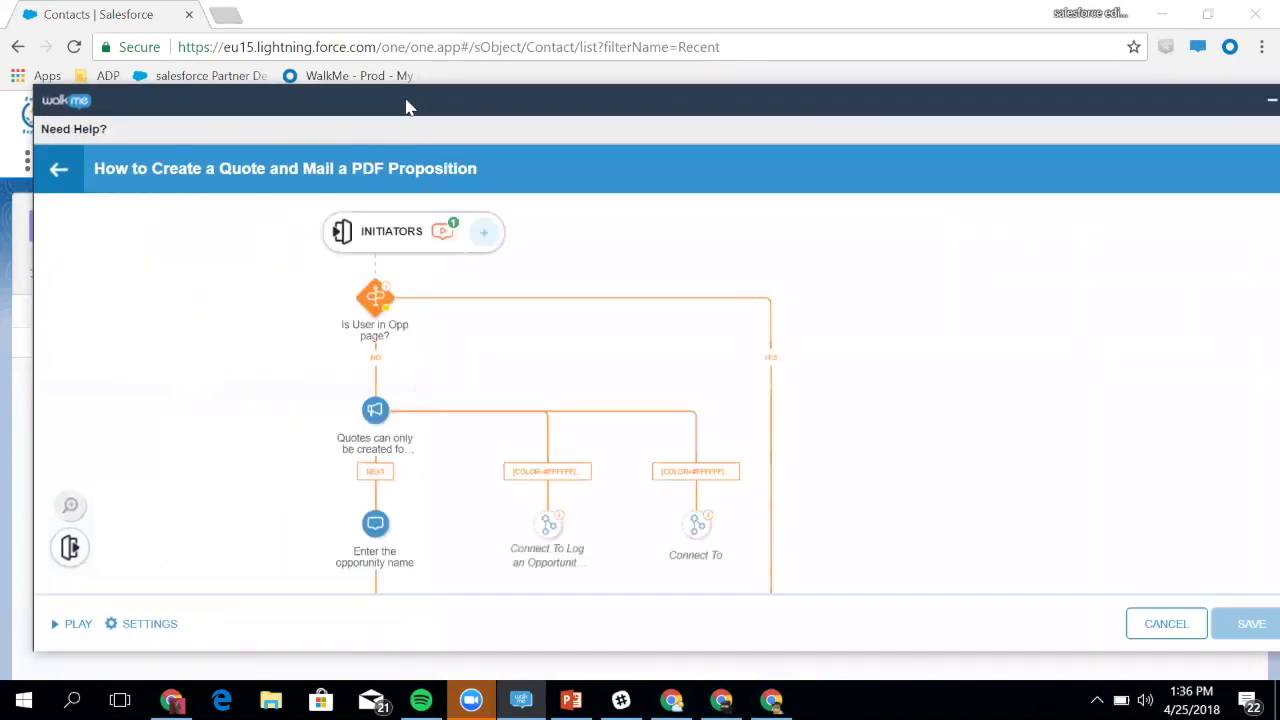
left_click_drag(408, 106, 363, 22)
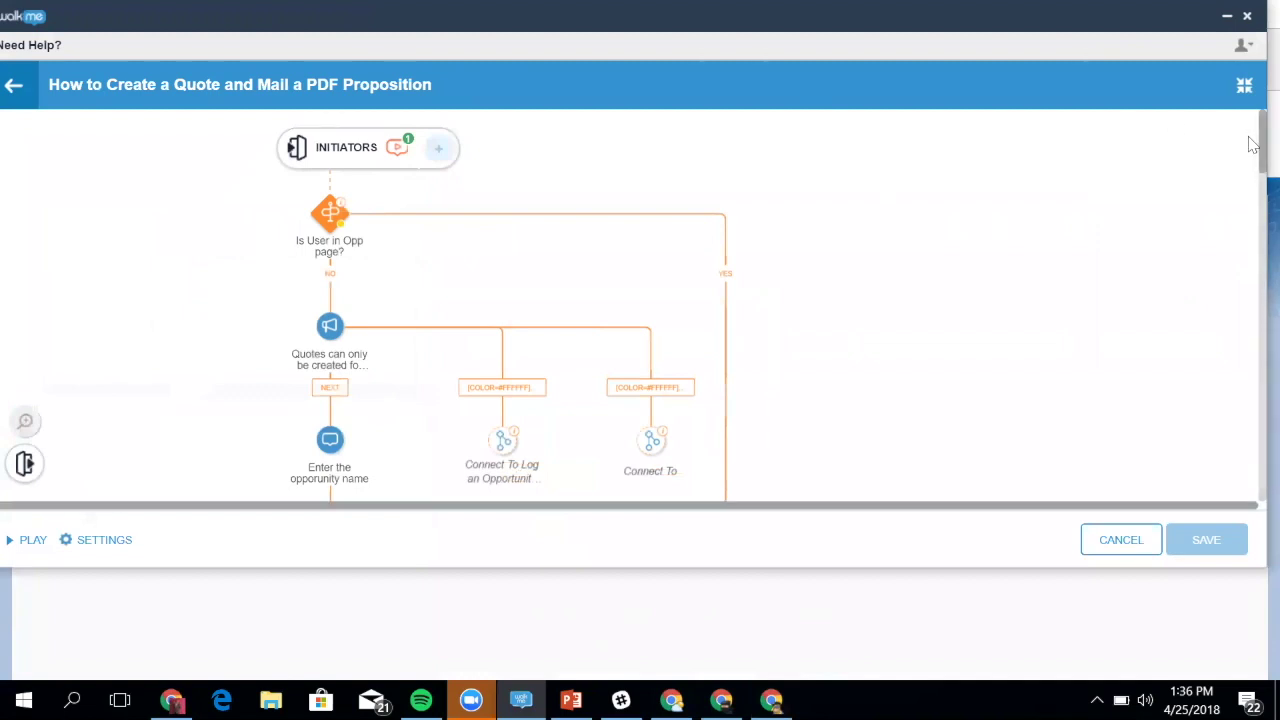
left_click_drag(1253, 145, 1243, 406)
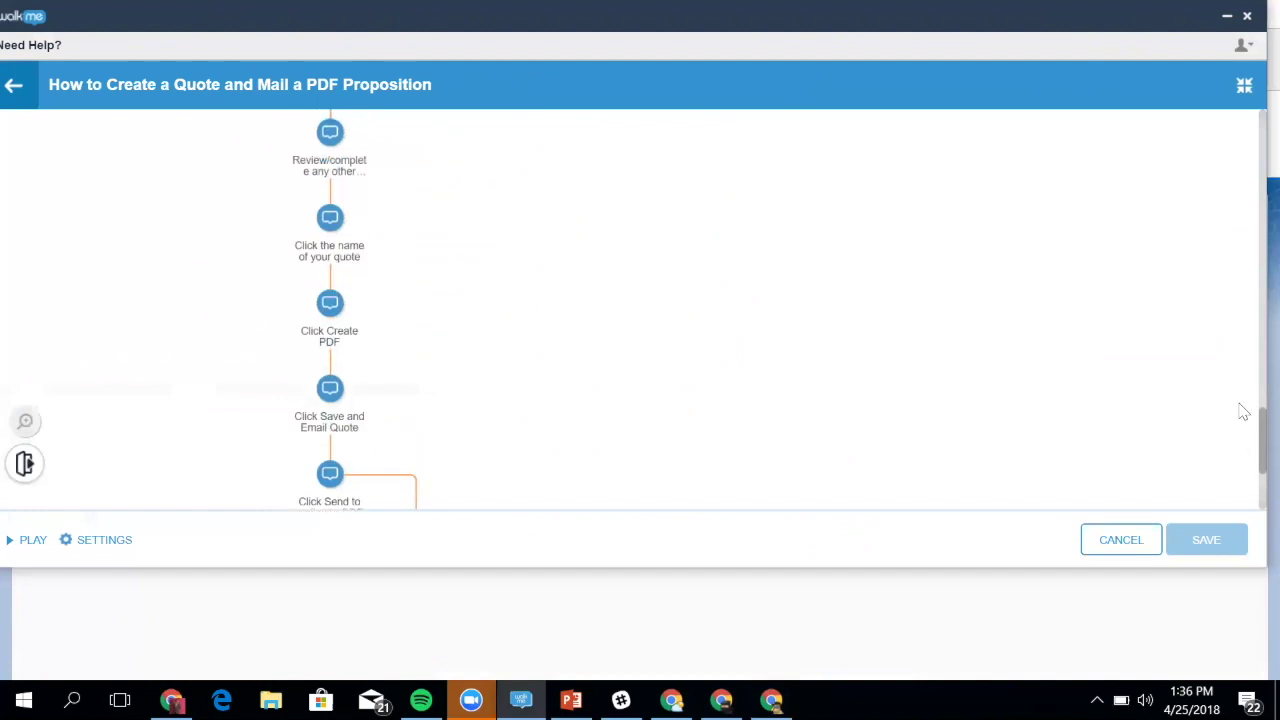
scroll(1214, 250, "up", 15)
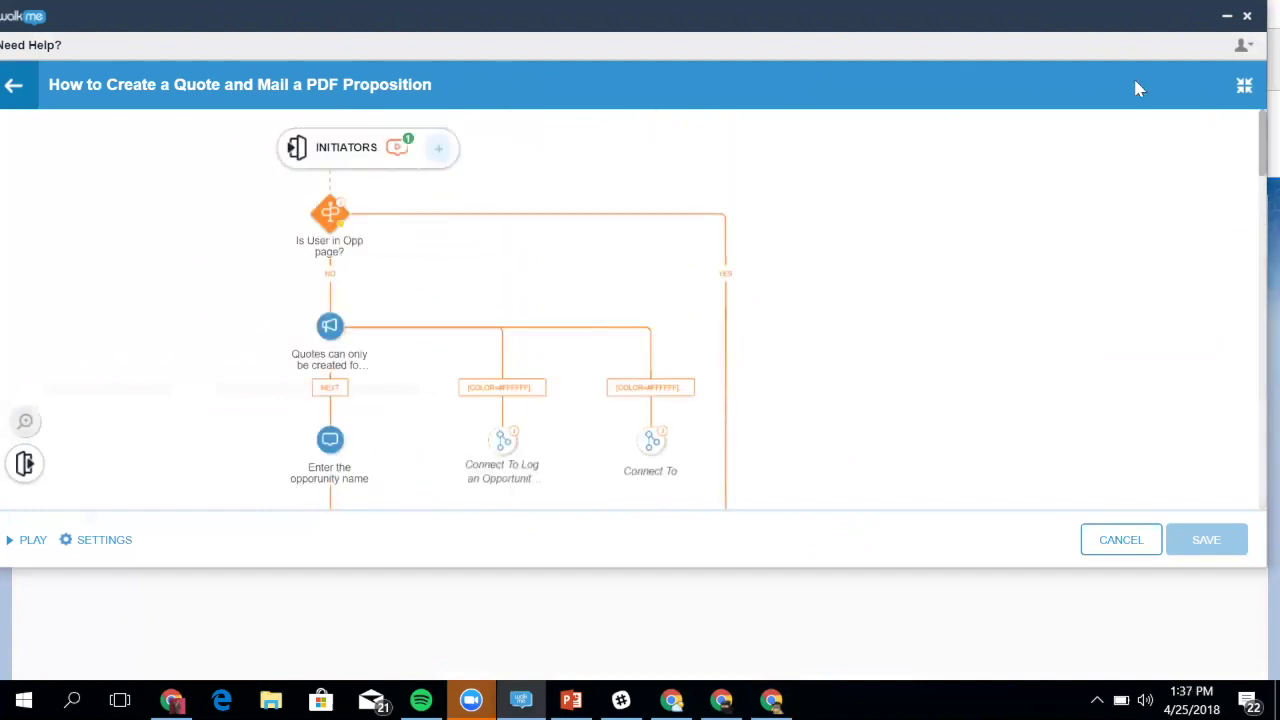
left_click_drag(814, 20, 848, 50)
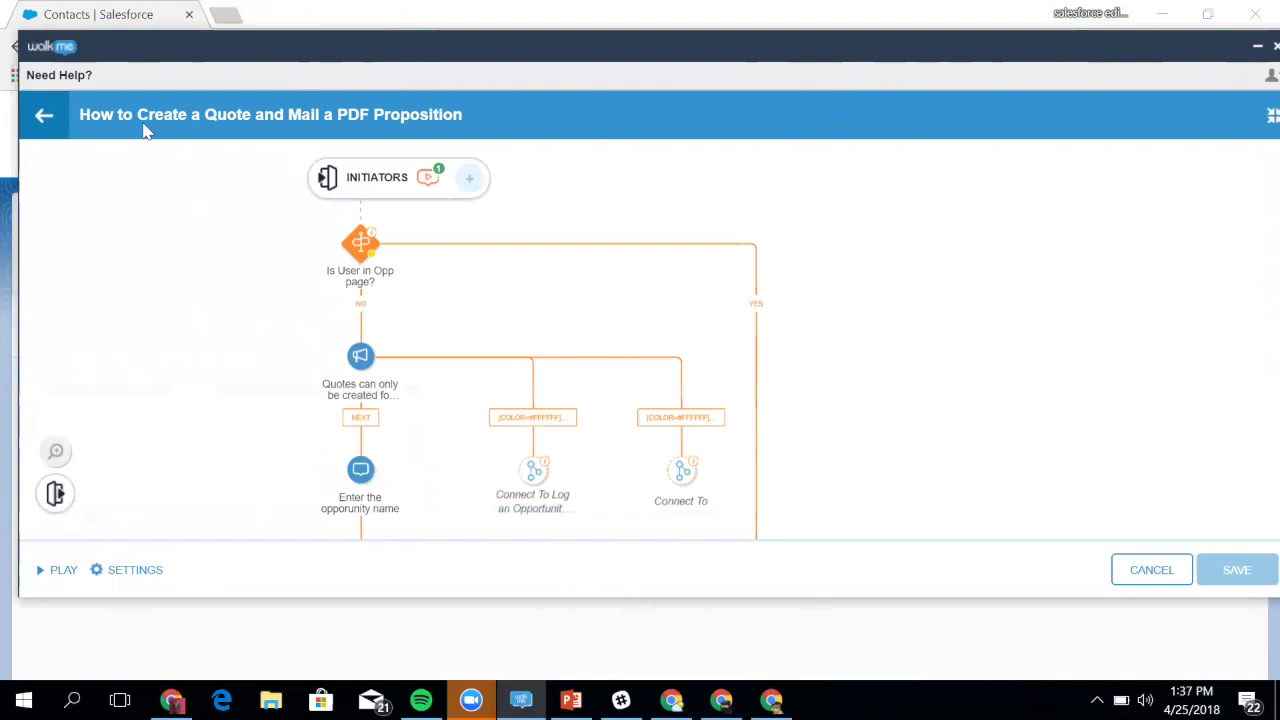
left_click(44, 120)
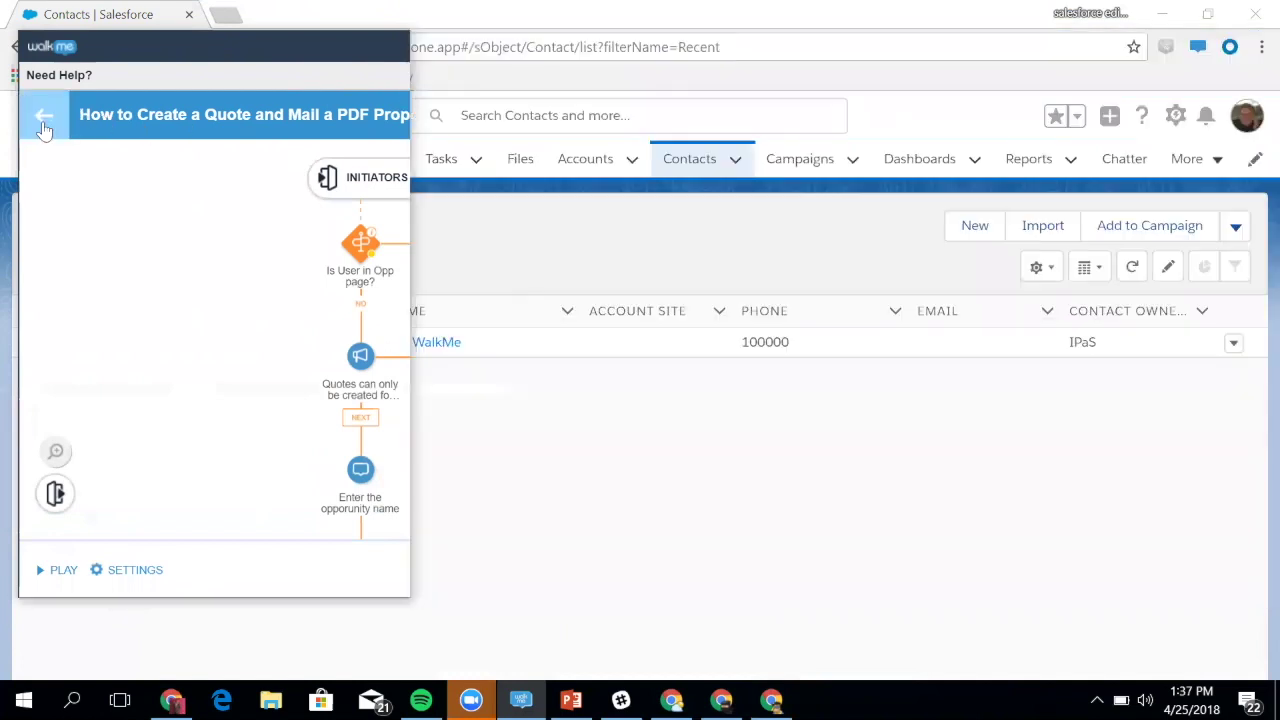